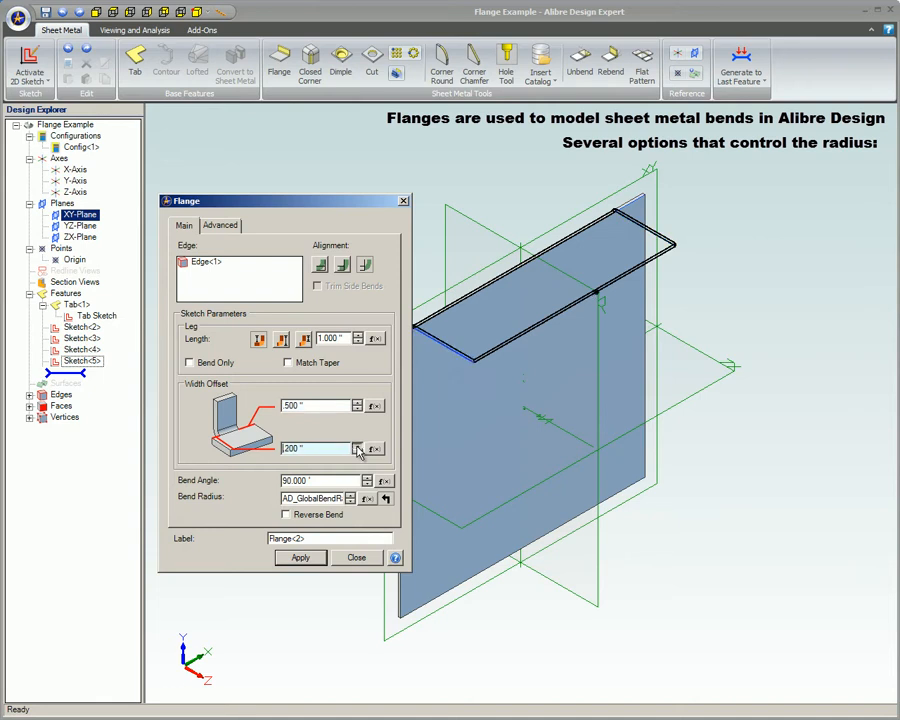
Increase the second width offset and create the 1.000" flange at 90° on the plate's upper edge.
{"action": "left_click", "coordinate": [357, 446]}
{"action": "left_click", "coordinate": [301, 558]}
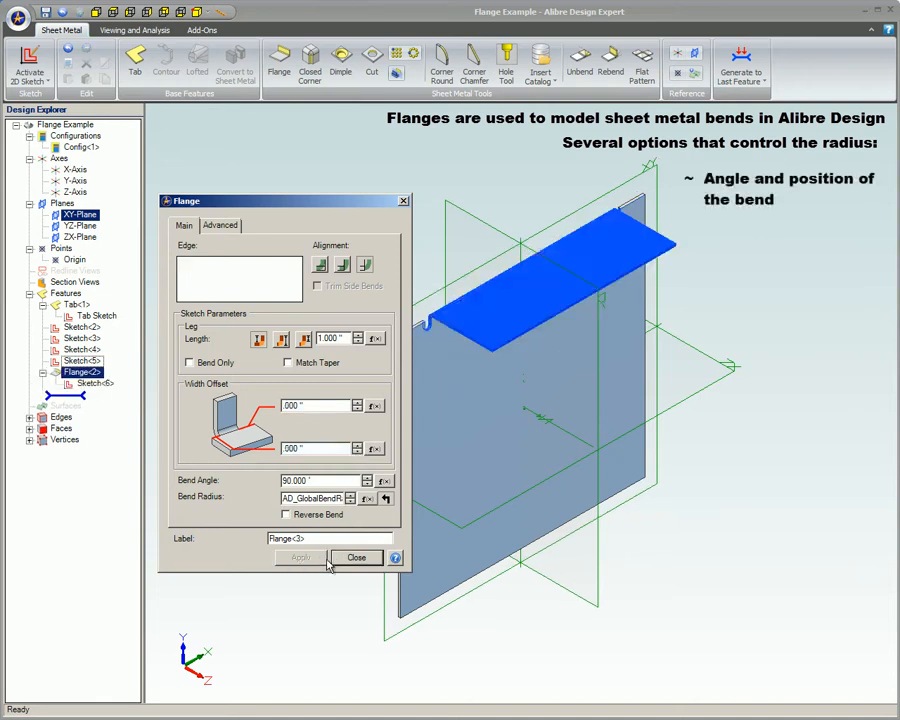
{"action": "left_click", "coordinate": [352, 557]}
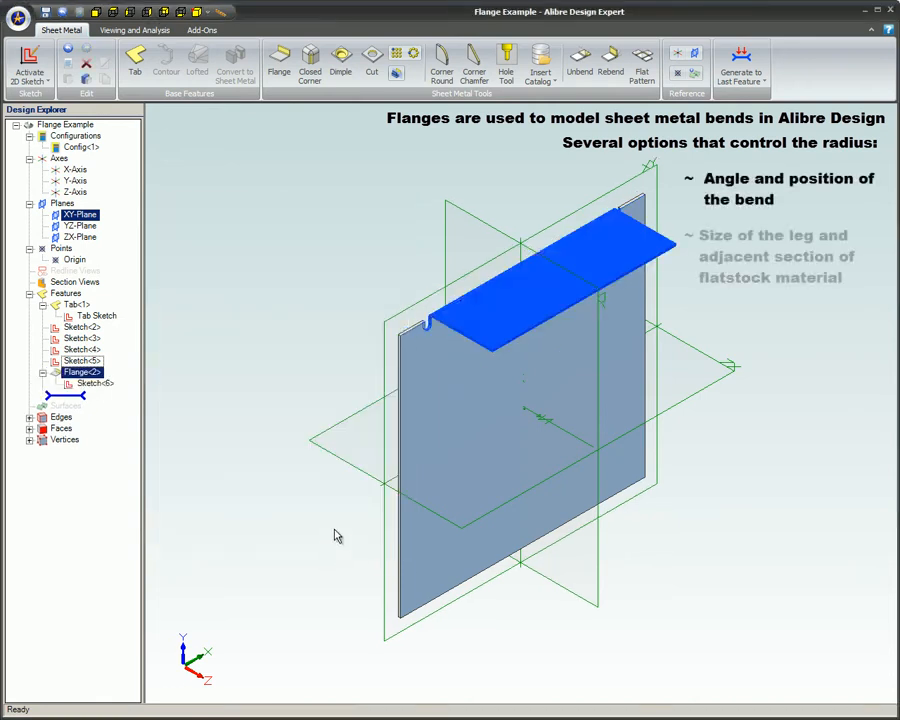
Toggle the flat pattern view of the flanged plate.
{"action": "left_click", "coordinate": [337, 336]}
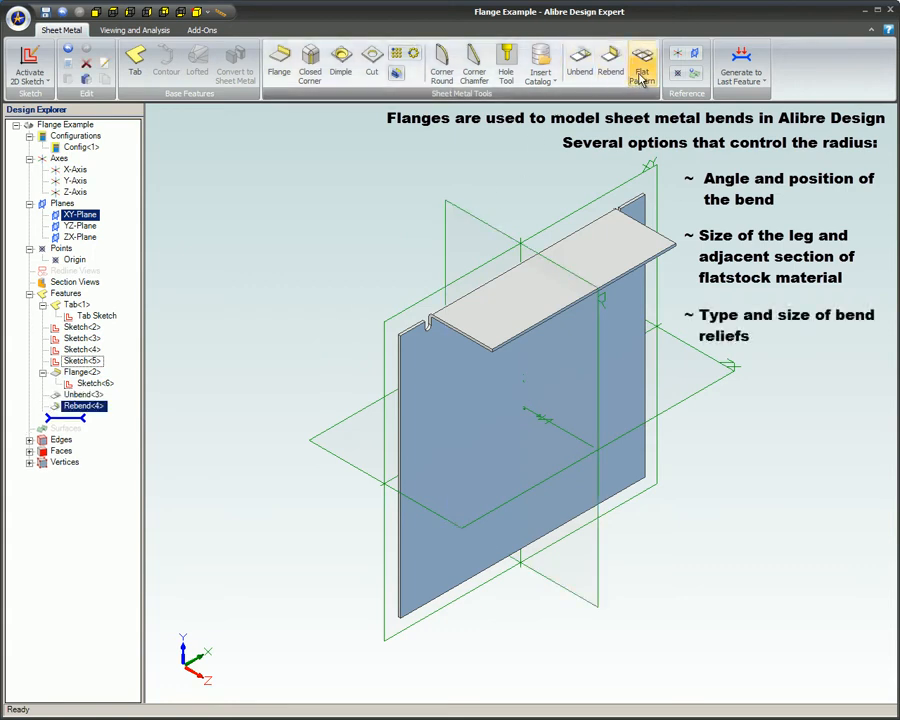
{"action": "left_click", "coordinate": [640, 80]}
{"action": "left_click", "coordinate": [640, 80]}
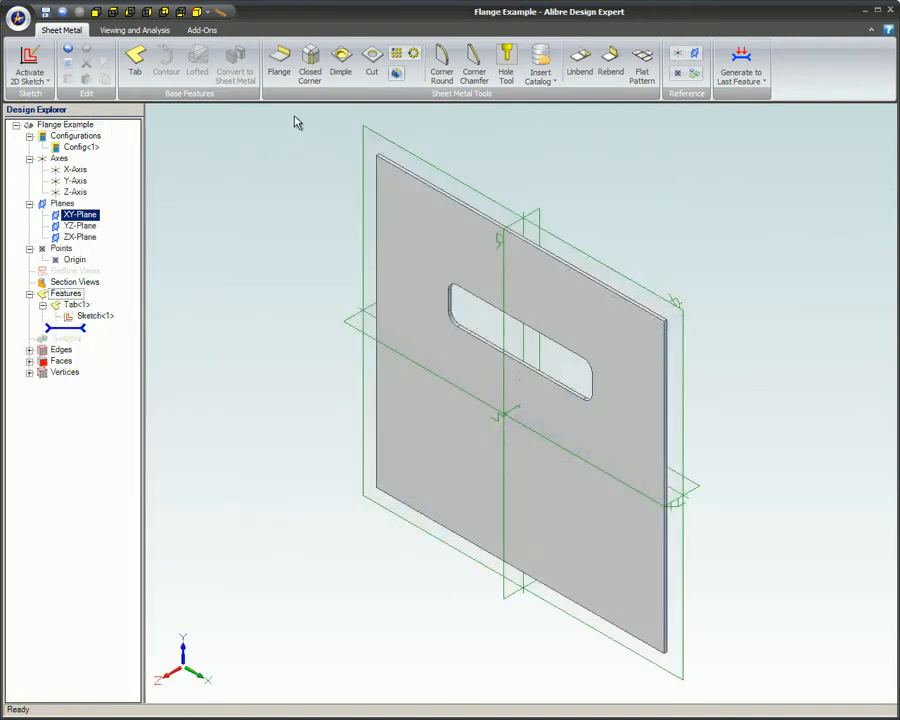
{"action": "left_click", "coordinate": [281, 85]}
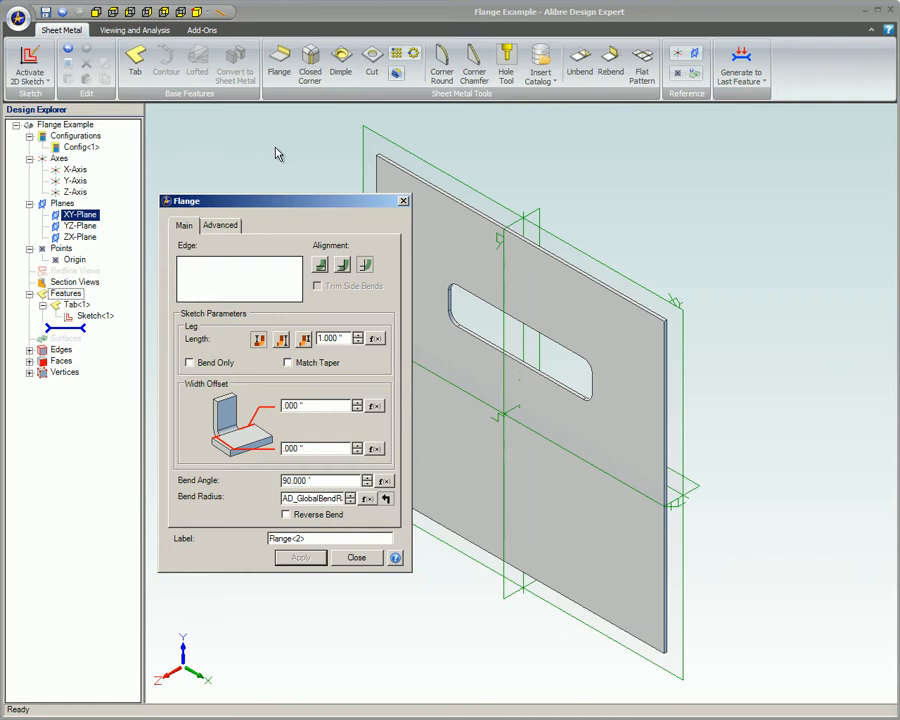
{"action": "left_click", "coordinate": [235, 280]}
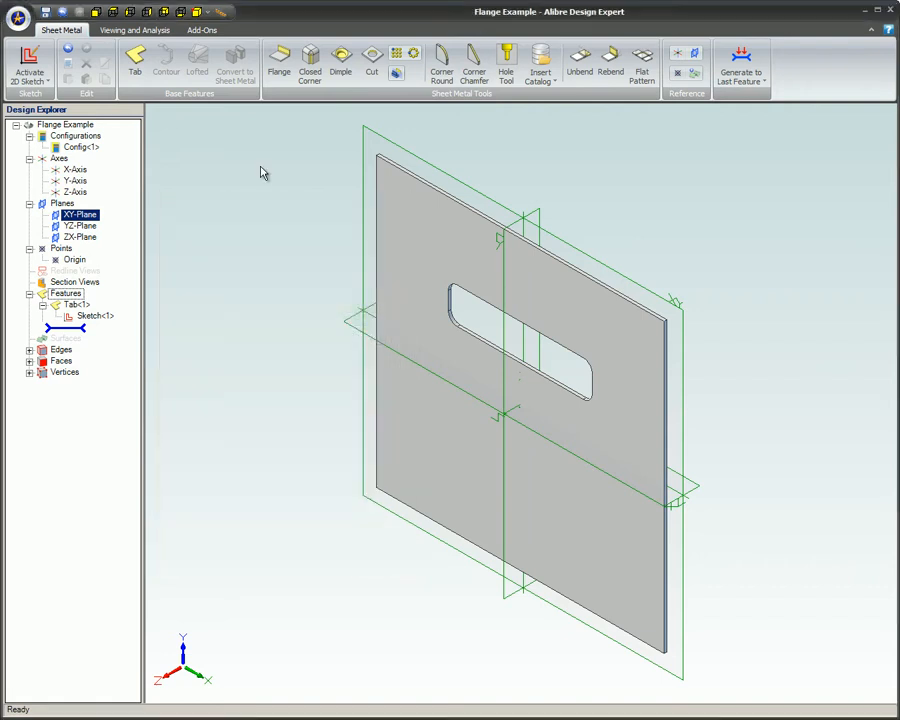
{"action": "left_click", "coordinate": [278, 88]}
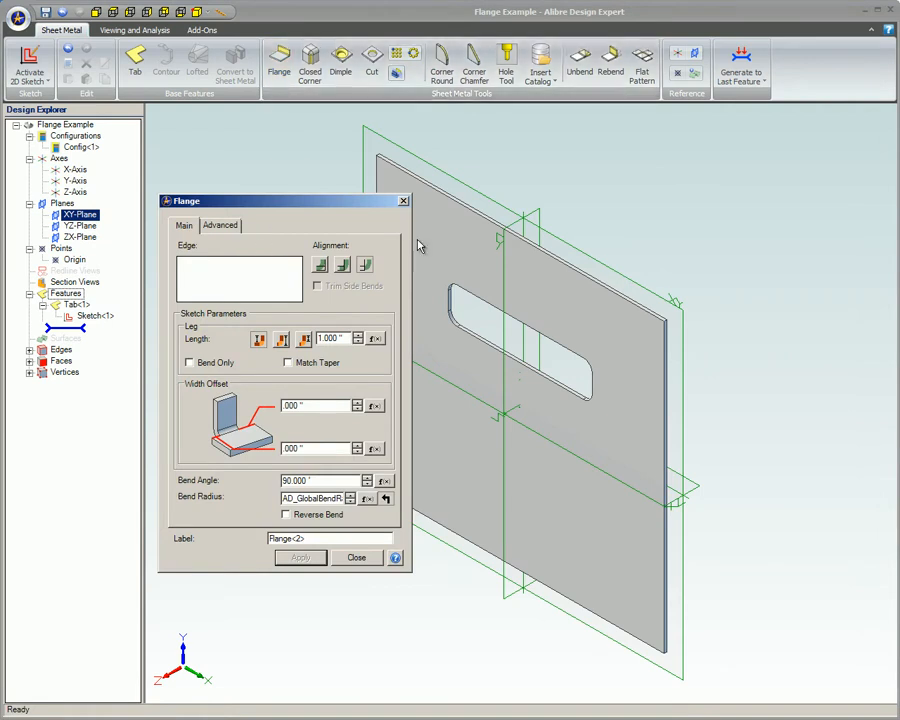
{"action": "left_click", "coordinate": [477, 219]}
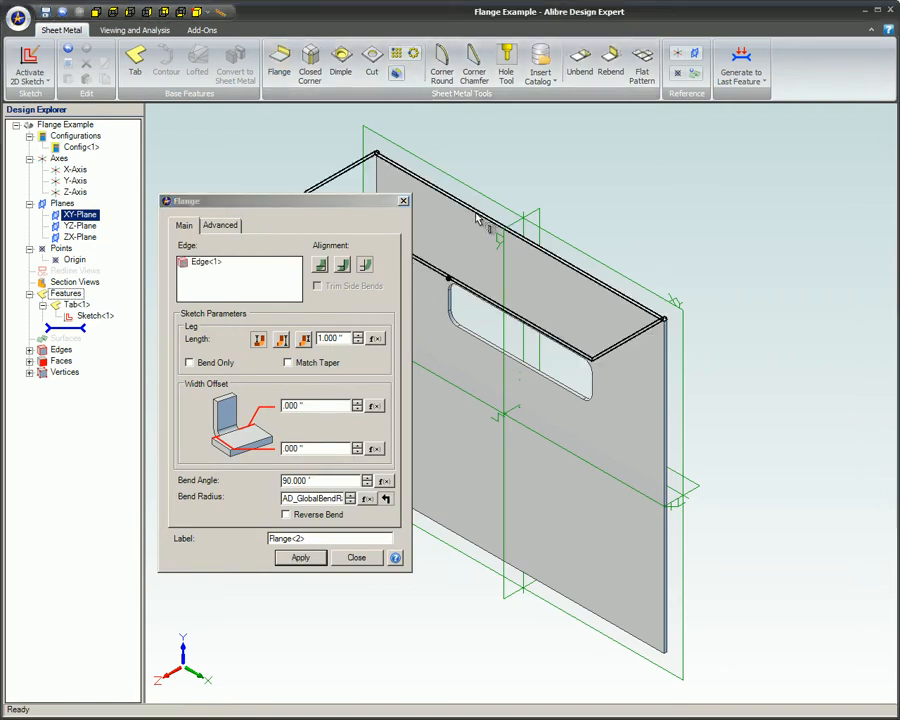
{"action": "key", "text": "Escape"}
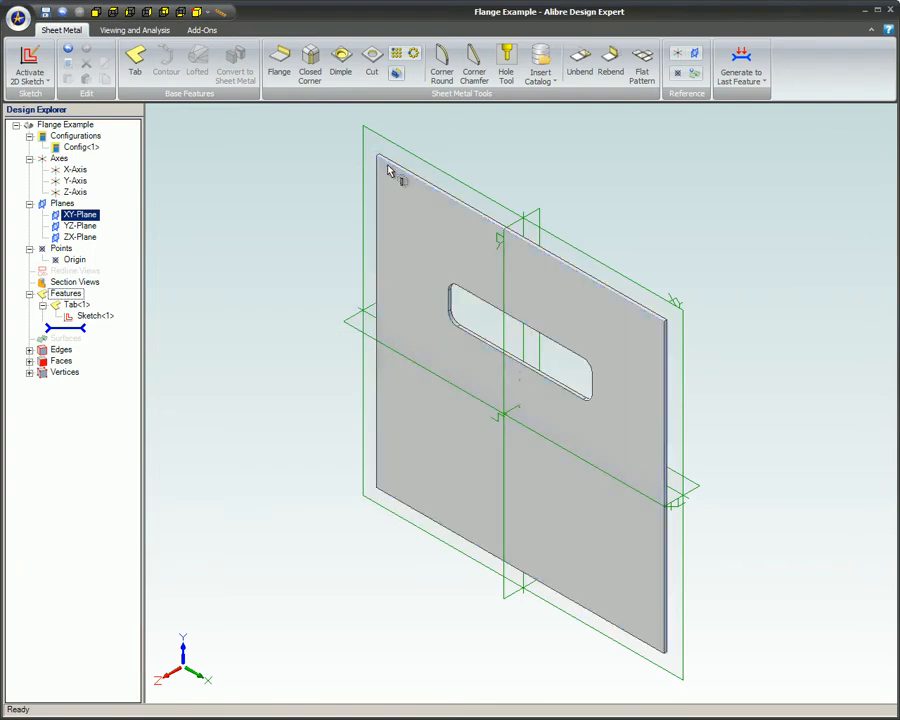
Start a flange on the plate's upper edge, align it flush with the plate's top after comparing the alignments, and enable Trim Side Bends.
{"action": "left_click", "coordinate": [282, 82]}
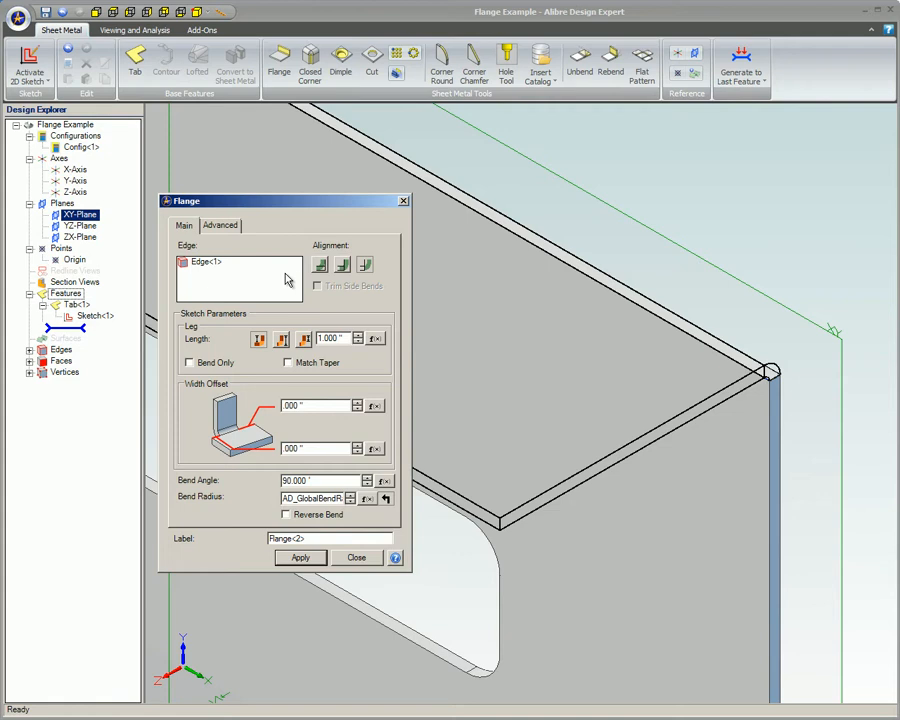
{"action": "left_click", "coordinate": [321, 264]}
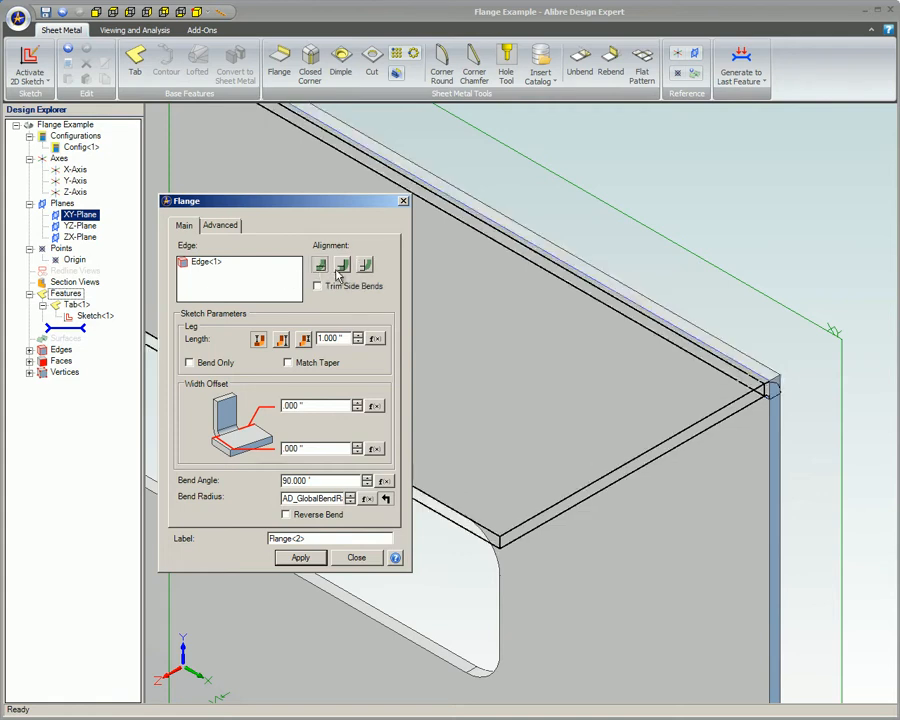
{"action": "left_click", "coordinate": [342, 267]}
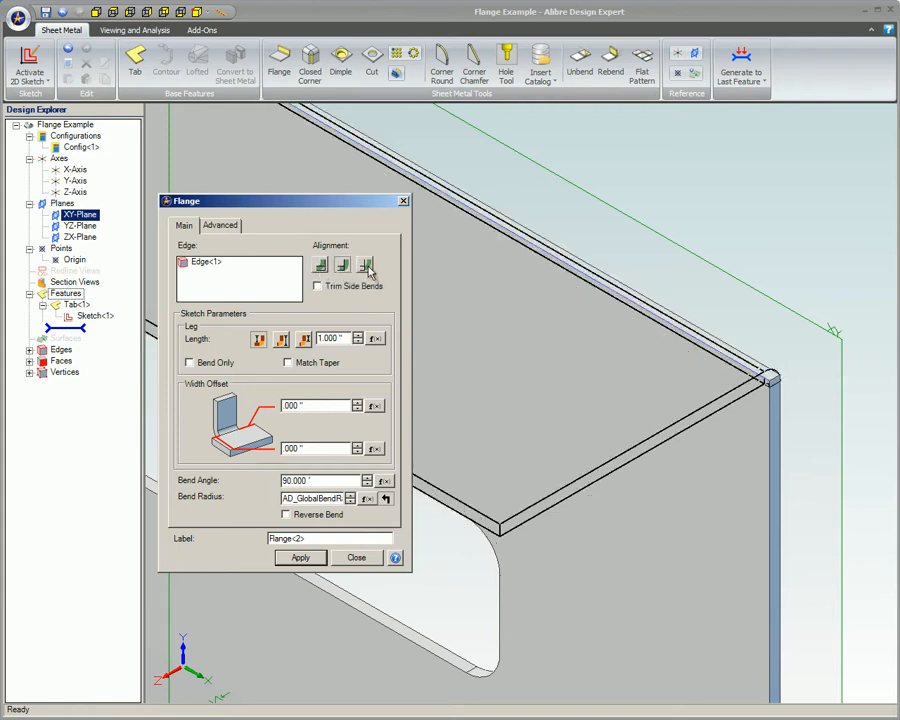
{"action": "left_click", "coordinate": [367, 267]}
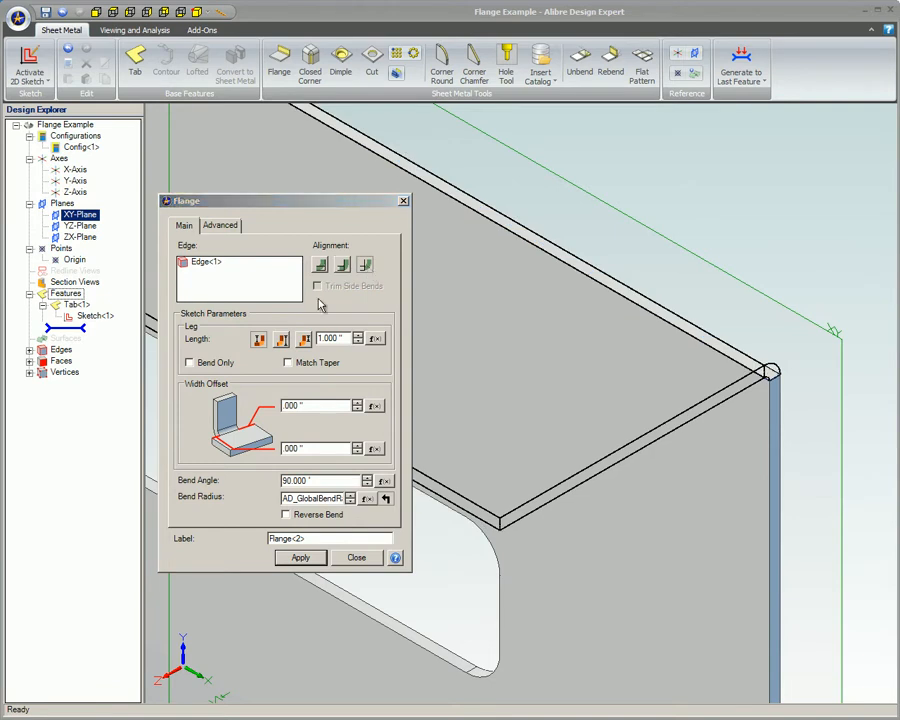
{"action": "left_click", "coordinate": [321, 266]}
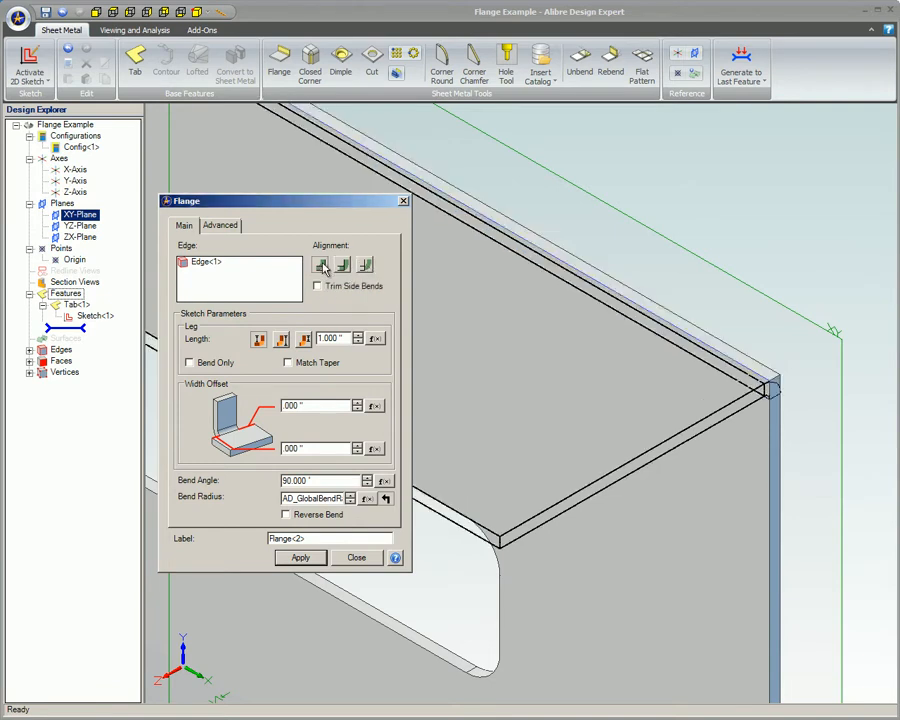
{"action": "left_click", "coordinate": [318, 287]}
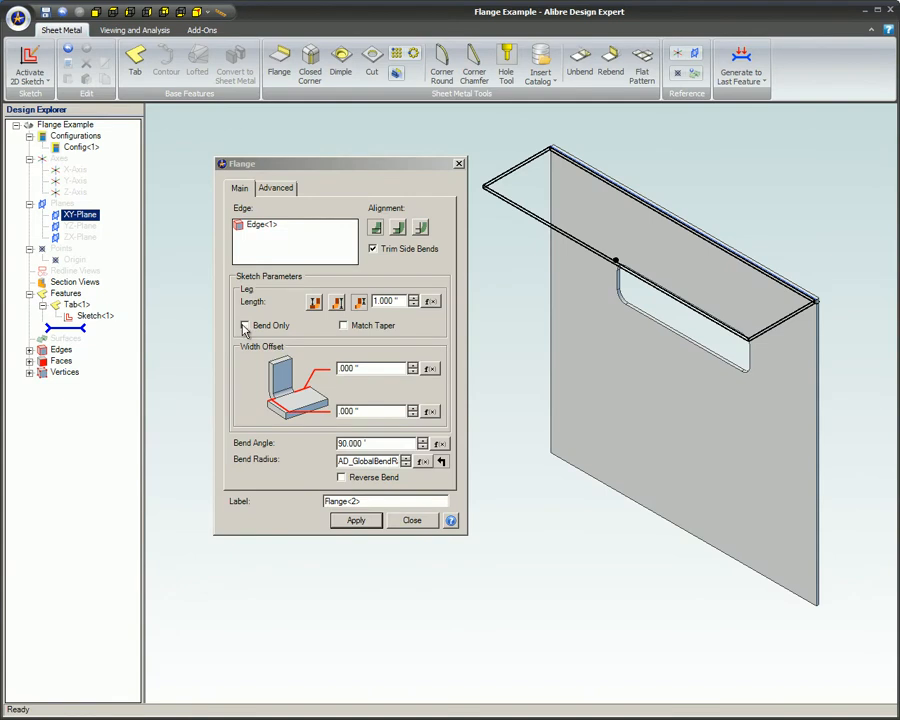
Make the upper-edge flange Bend Only, without a leg, and create it.
{"action": "left_click", "coordinate": [245, 326]}
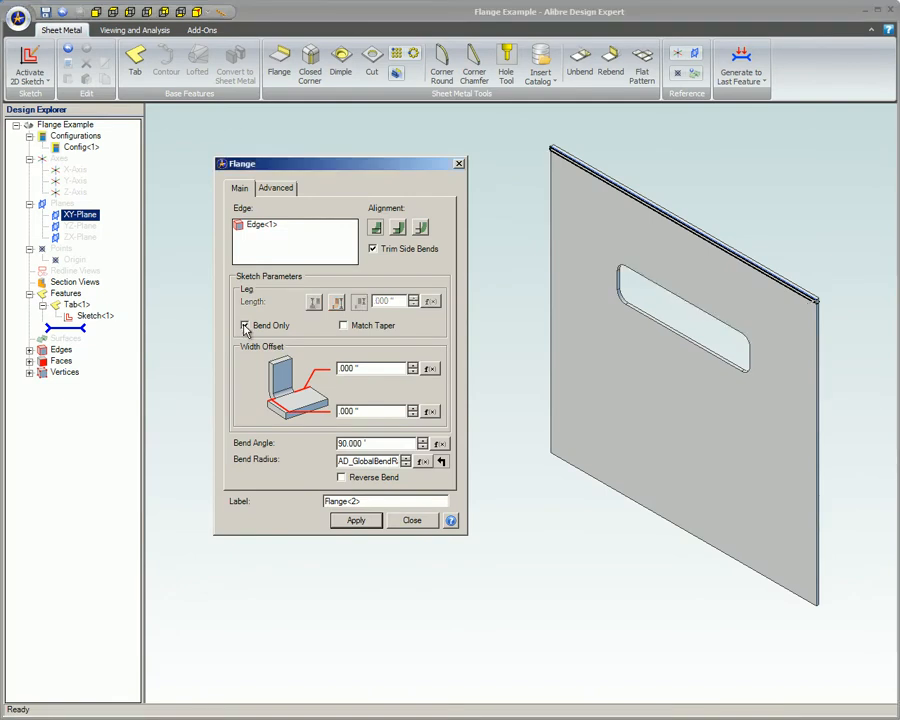
{"action": "scroll", "coordinate": [830, 296], "scroll_direction": "up", "scroll_amount": 5}
{"action": "scroll", "coordinate": [835, 298], "scroll_direction": "up", "scroll_amount": 3}
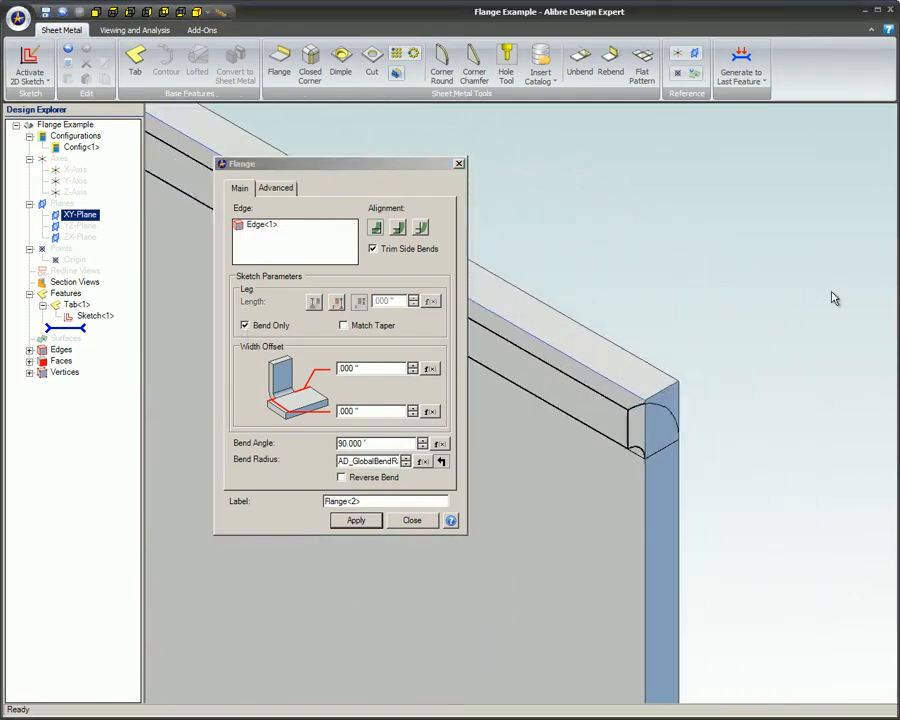
{"action": "left_click", "coordinate": [355, 520]}
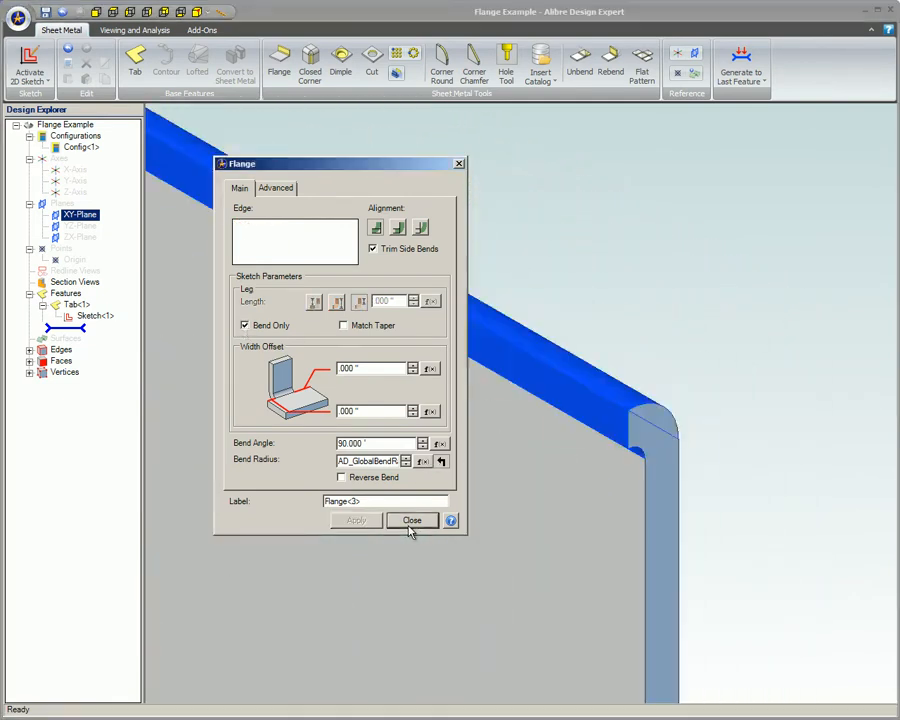
{"action": "left_click", "coordinate": [412, 520]}
{"action": "left_click", "coordinate": [731, 431]}
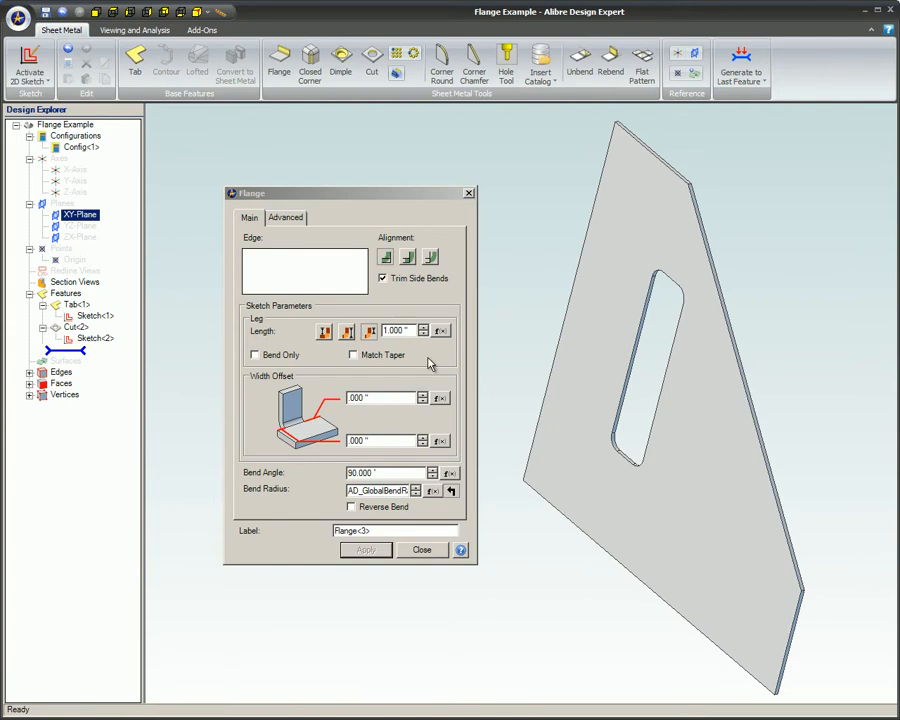
Toggle the Match Taper option for a 1.000" flange on the tapered plate.
{"action": "left_click", "coordinate": [353, 355]}
{"action": "left_click", "coordinate": [352, 355]}
{"action": "left_click", "coordinate": [353, 355]}
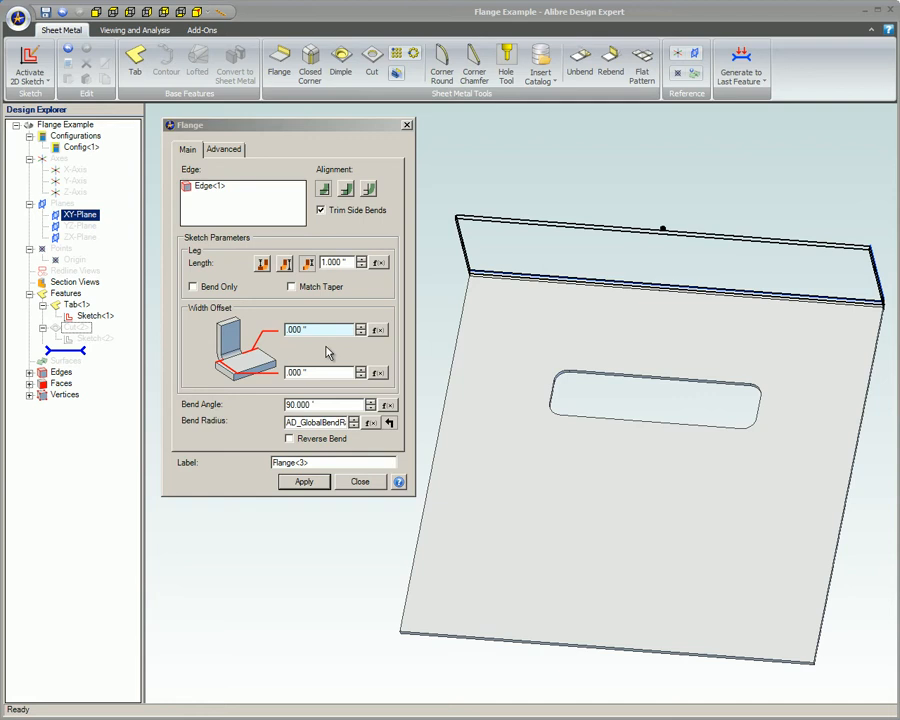
Set the first width offset of the upper-edge flange to .500".
{"action": "left_click", "coordinate": [328, 352]}
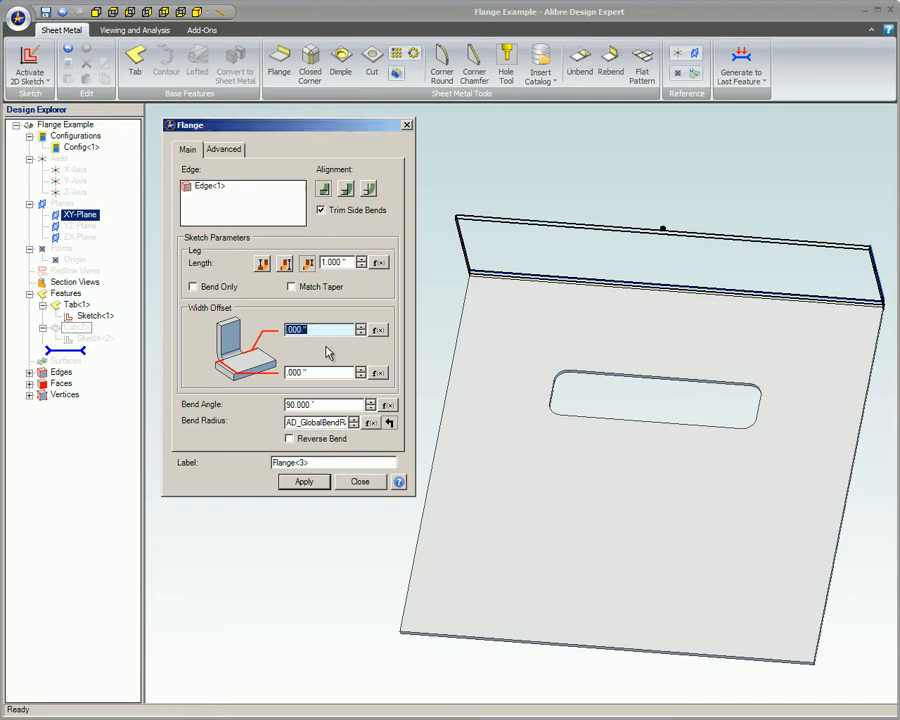
{"action": "left_click", "coordinate": [361, 327]}
{"action": "left_click", "coordinate": [361, 327]}
{"action": "left_click", "coordinate": [361, 327]}
{"action": "left_click", "coordinate": [360, 329]}
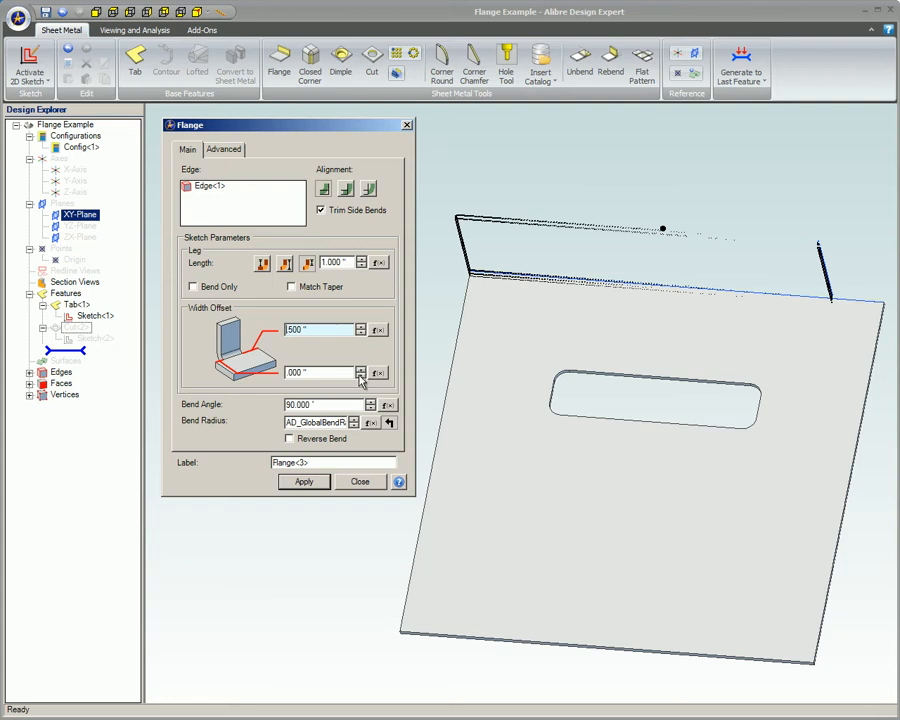
Set the second width offset to -.300" so the flange extends past the plate's side, and create the flange.
{"action": "left_click", "coordinate": [360, 369]}
{"action": "left_click", "coordinate": [360, 369]}
{"action": "left_click", "coordinate": [360, 369]}
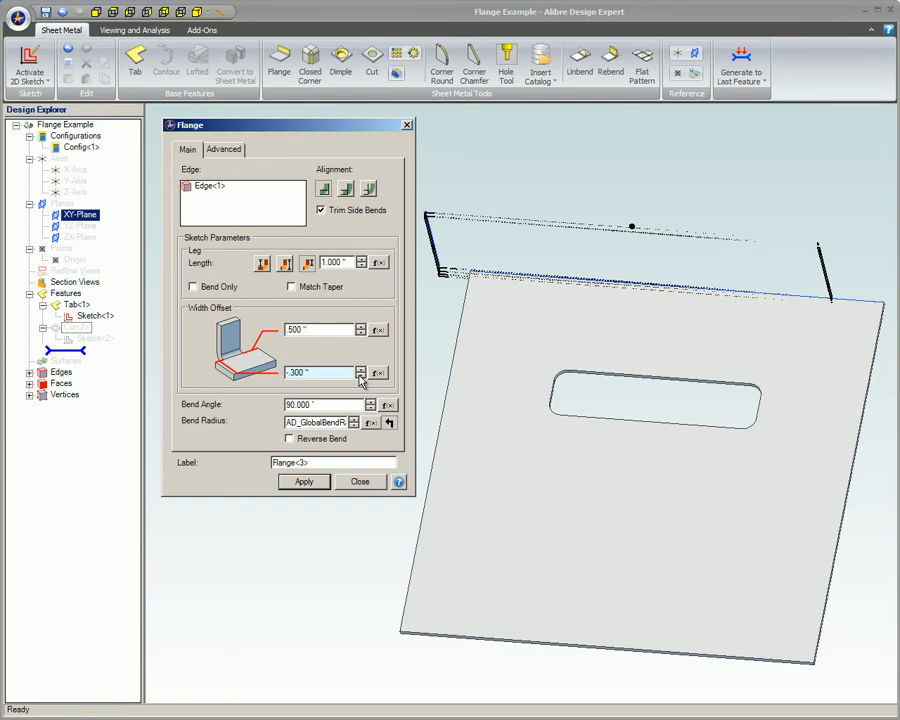
{"action": "left_click", "coordinate": [312, 484]}
{"action": "left_click", "coordinate": [354, 483]}
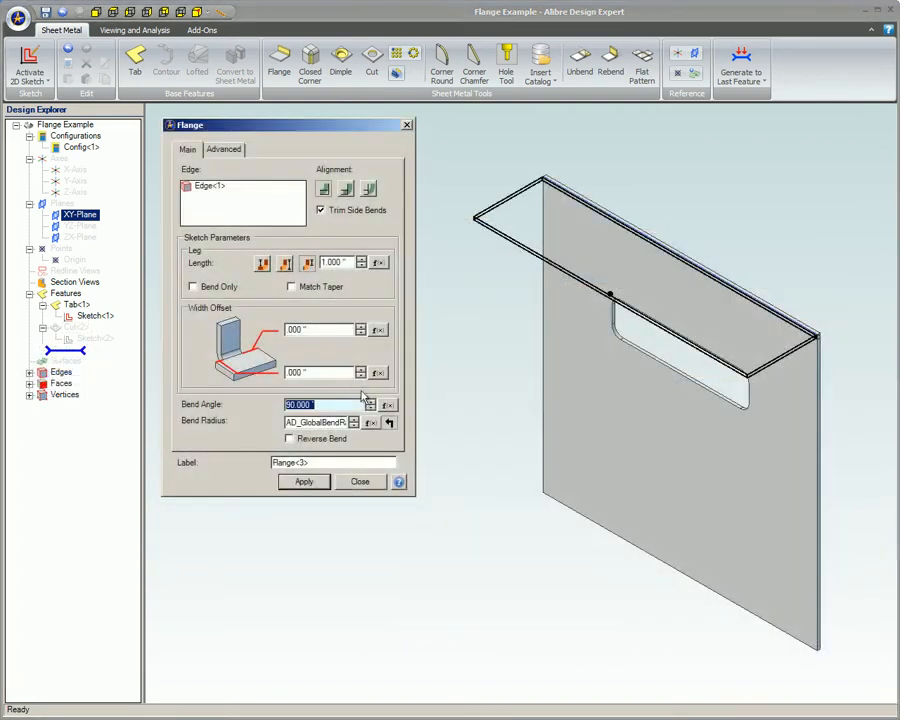
Set the upper-edge flange's bend angle to 107° and create the flange.
{"action": "left_click", "coordinate": [370, 400]}
{"action": "left_click", "coordinate": [370, 400]}
{"action": "left_click_drag", "start_coordinate": [370, 404], "coordinate": [370, 404]}
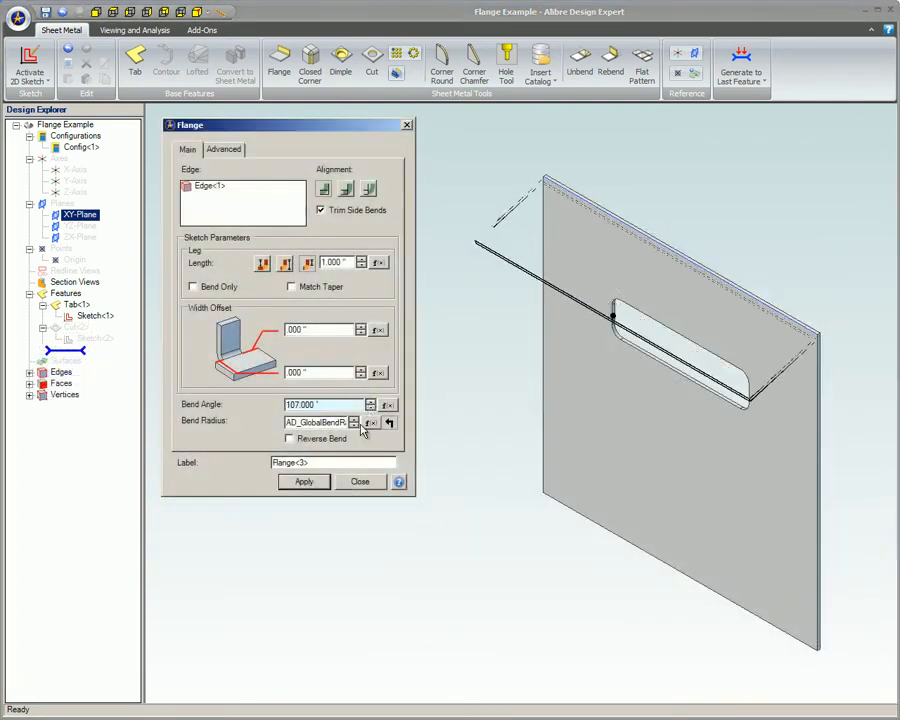
{"action": "left_click", "coordinate": [312, 482]}
{"action": "left_click", "coordinate": [360, 482]}
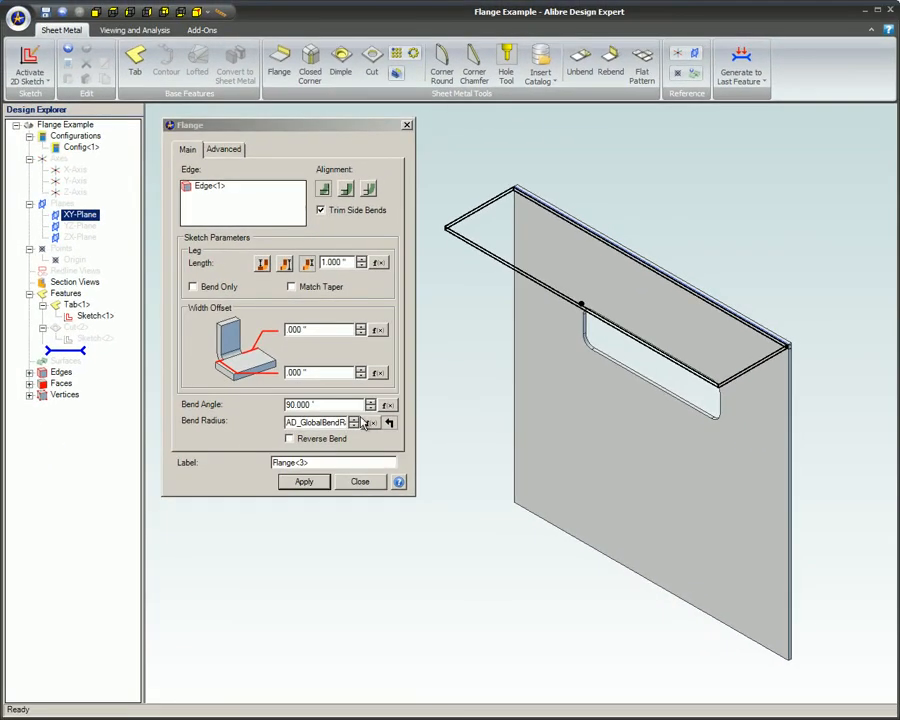
Replace the global bend radius with a custom .200" radius for the upper-edge flange.
{"action": "double_click", "coordinate": [329, 423]}
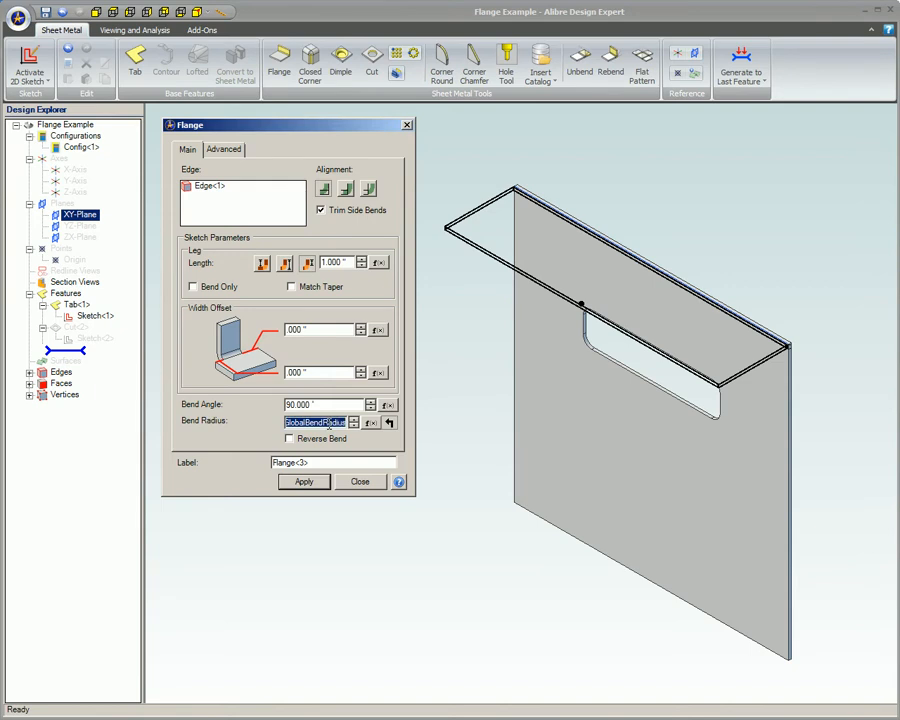
{"action": "type", "text": "1"}
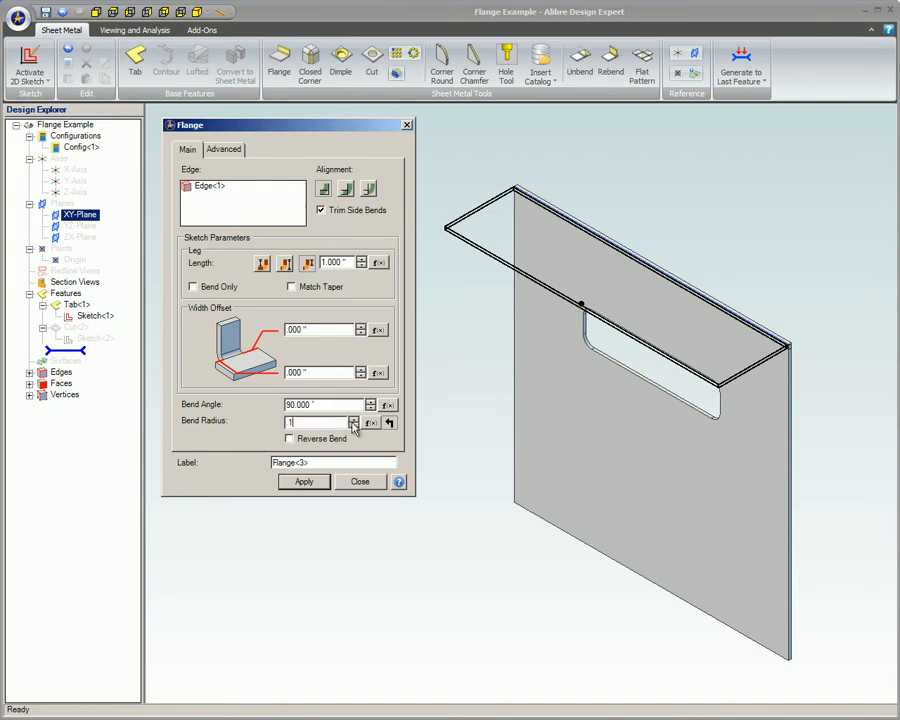
{"action": "left_click", "coordinate": [353, 420]}
{"action": "left_click", "coordinate": [353, 420]}
{"action": "left_click", "coordinate": [353, 420]}
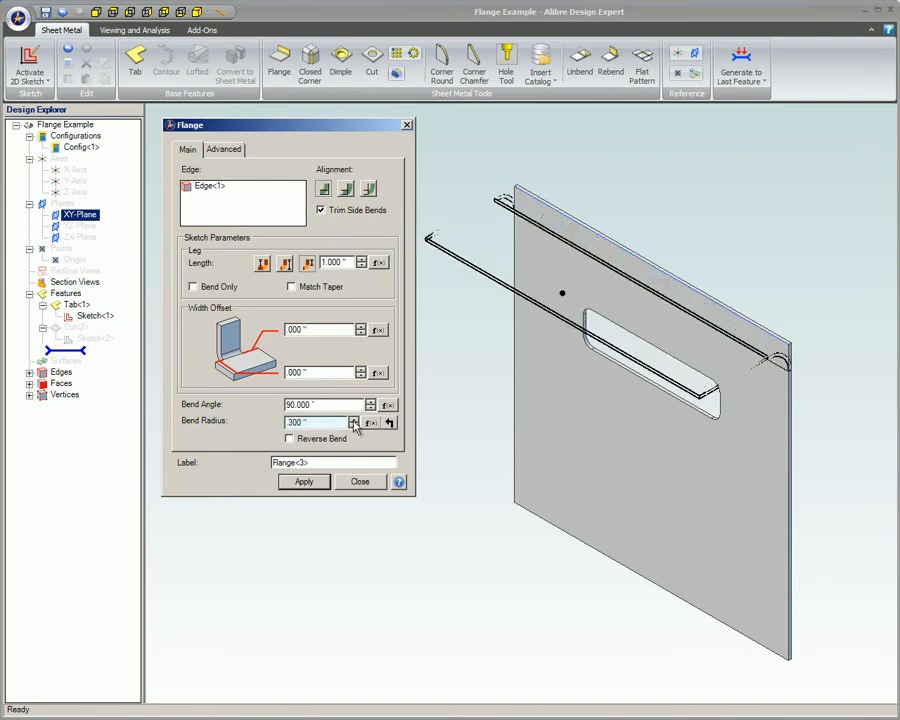
{"action": "left_click", "coordinate": [353, 426]}
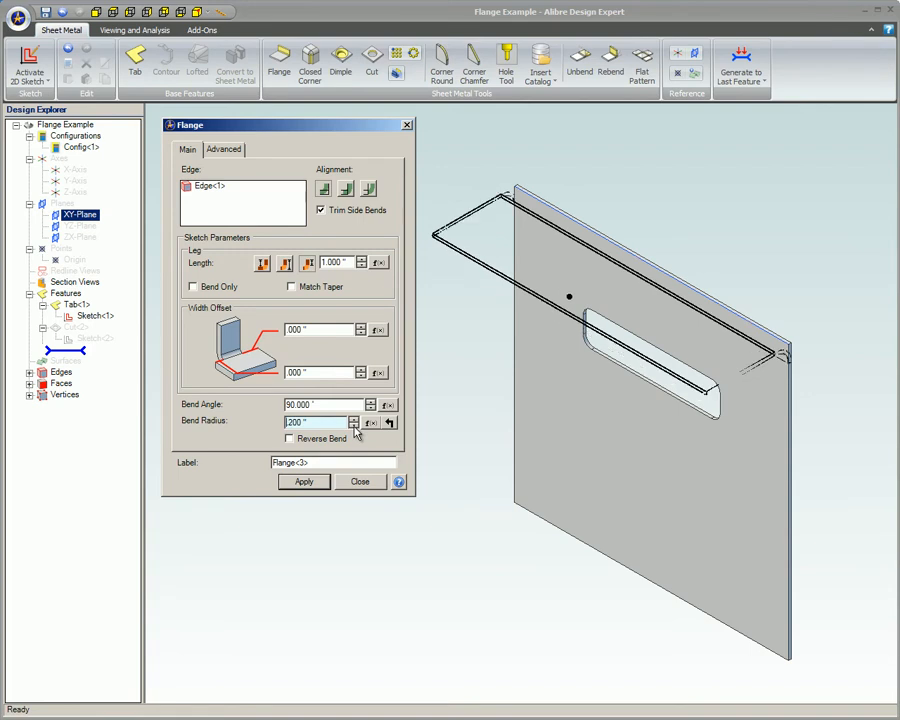
Preview Reverse Bend, restore the original bend direction, and create the flange with its default label.
{"action": "left_click", "coordinate": [290, 439]}
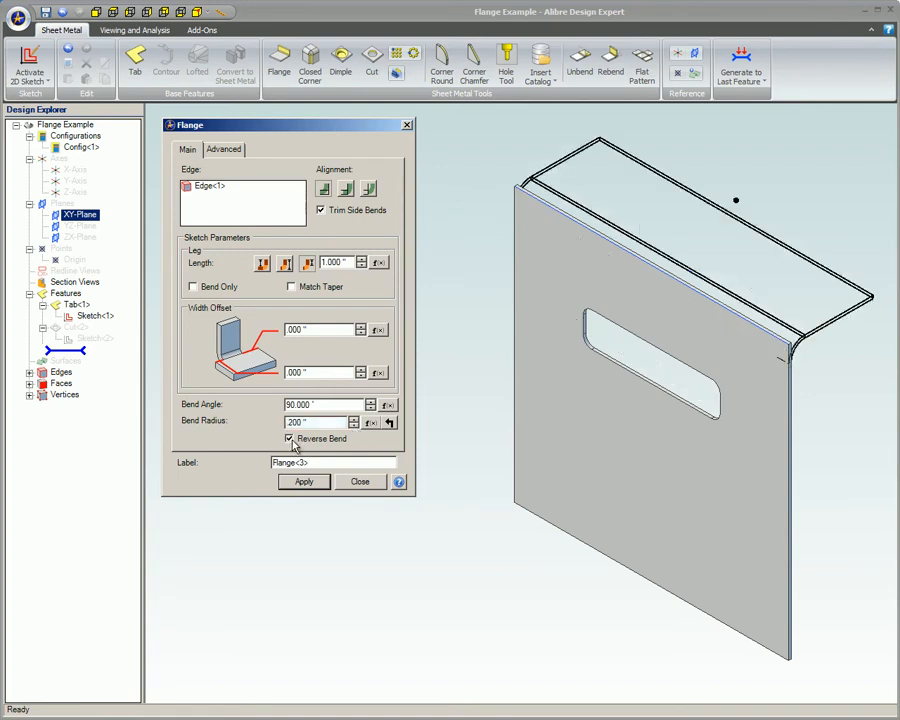
{"action": "left_click", "coordinate": [290, 439]}
{"action": "mouse_move", "coordinate": [310, 462]}
{"action": "left_mouse_down"}
{"action": "mouse_move", "coordinate": [271, 462]}
{"action": "mouse_move", "coordinate": [313, 462]}
{"action": "left_mouse_up"}
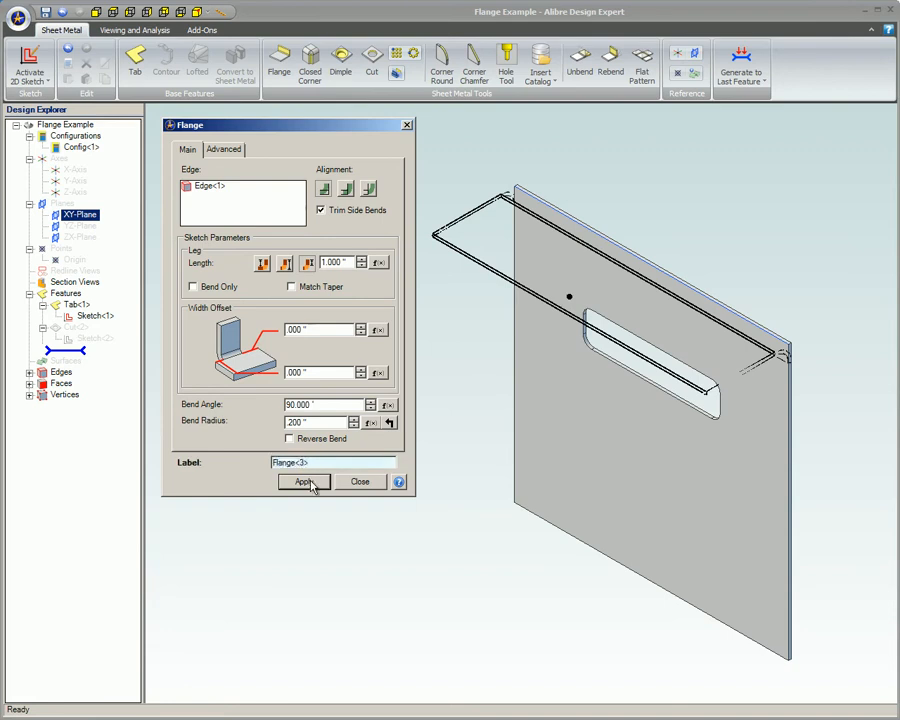
{"action": "left_click", "coordinate": [318, 481]}
{"action": "left_click", "coordinate": [357, 482]}
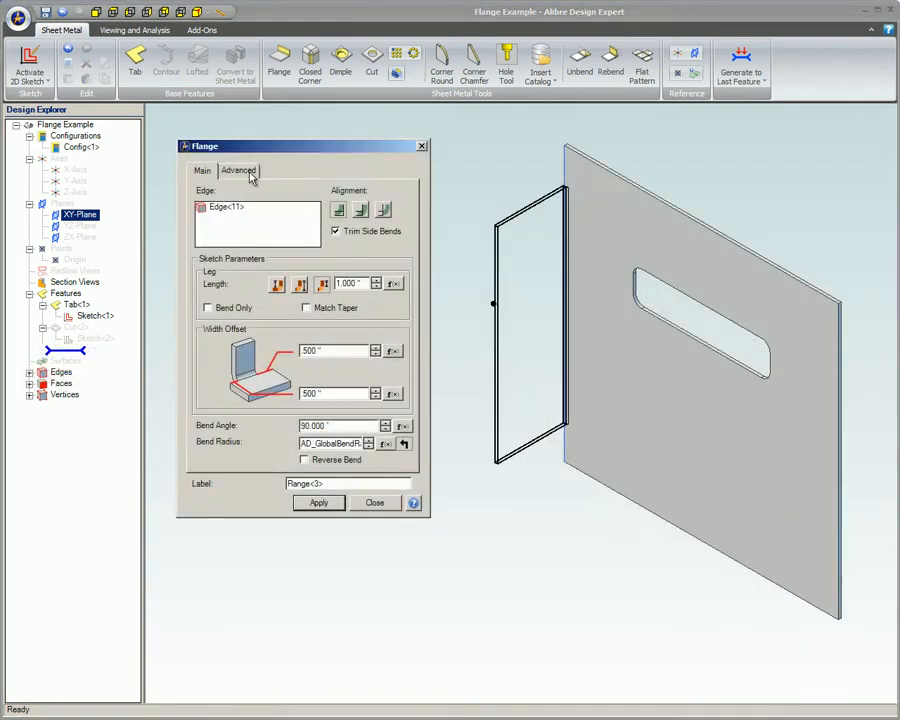
Keep Round as the side-edge flange's bend relief type and create the flange.
{"action": "left_click", "coordinate": [250, 174]}
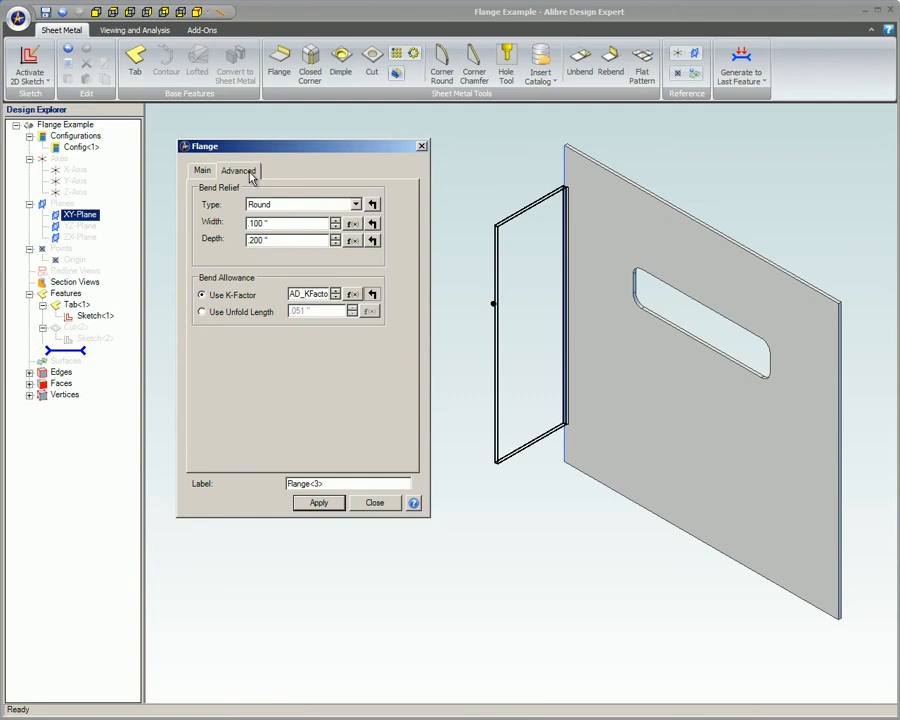
{"action": "left_click", "coordinate": [354, 204]}
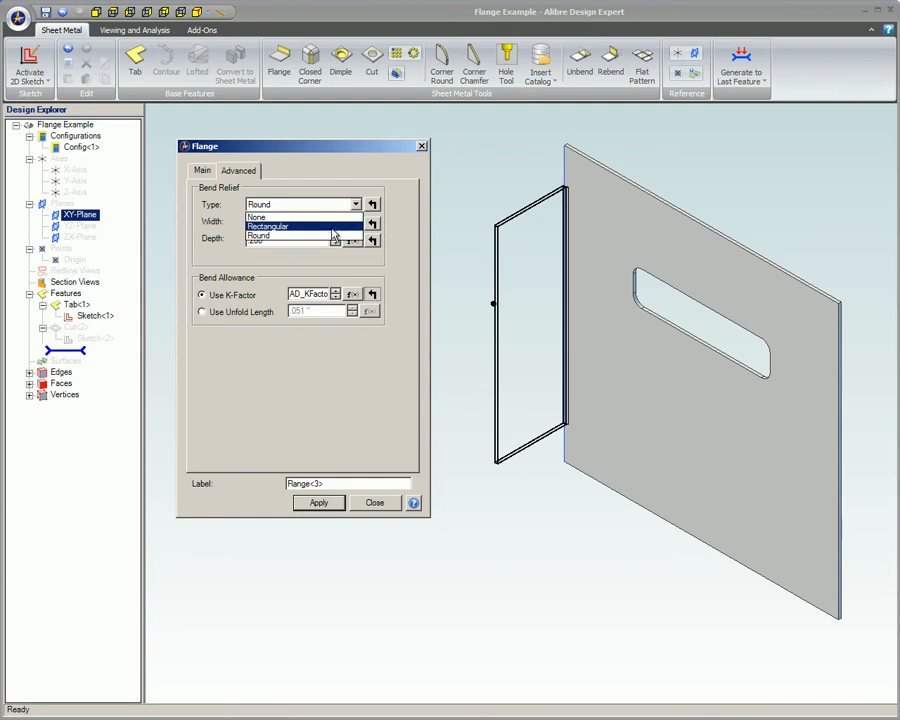
{"action": "left_click", "coordinate": [329, 237]}
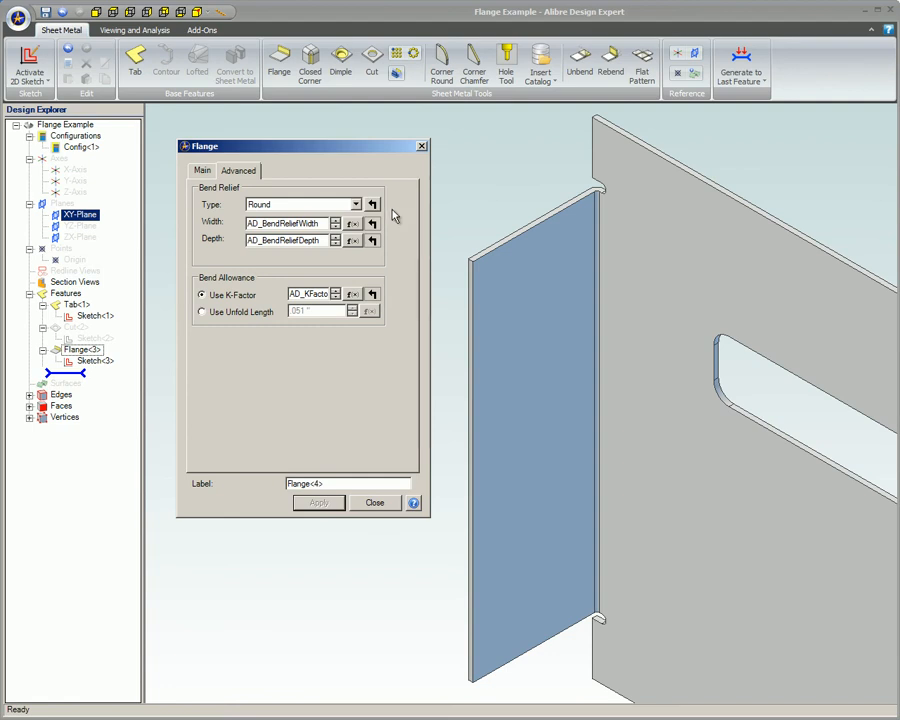
Try custom bend relief values of .100" width and .05" depth in place of the global parameters.
{"action": "double_click", "coordinate": [316, 223]}
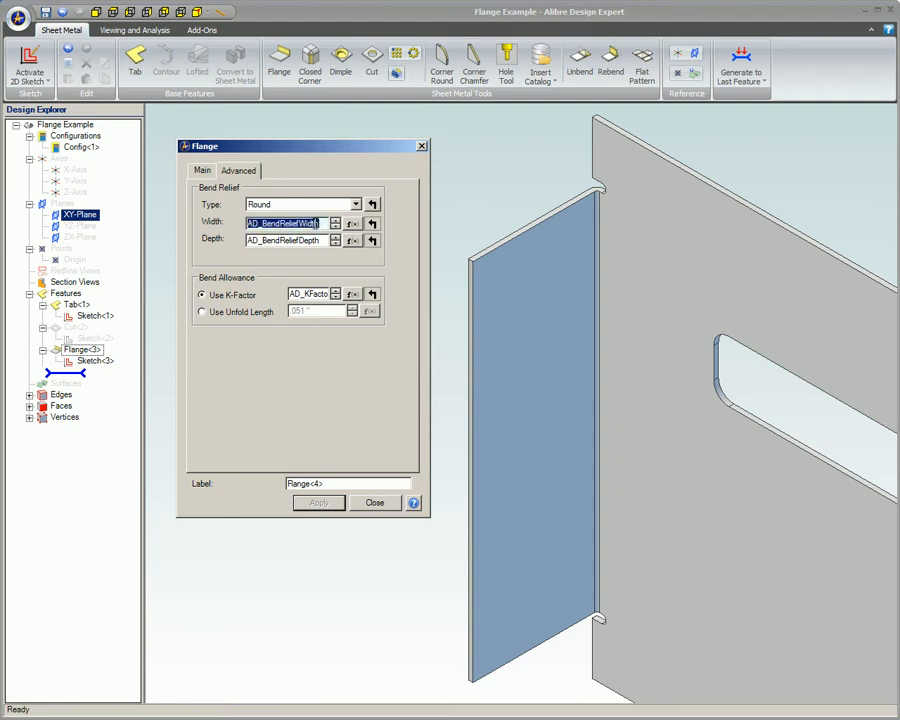
{"action": "type", "text": ".1"}
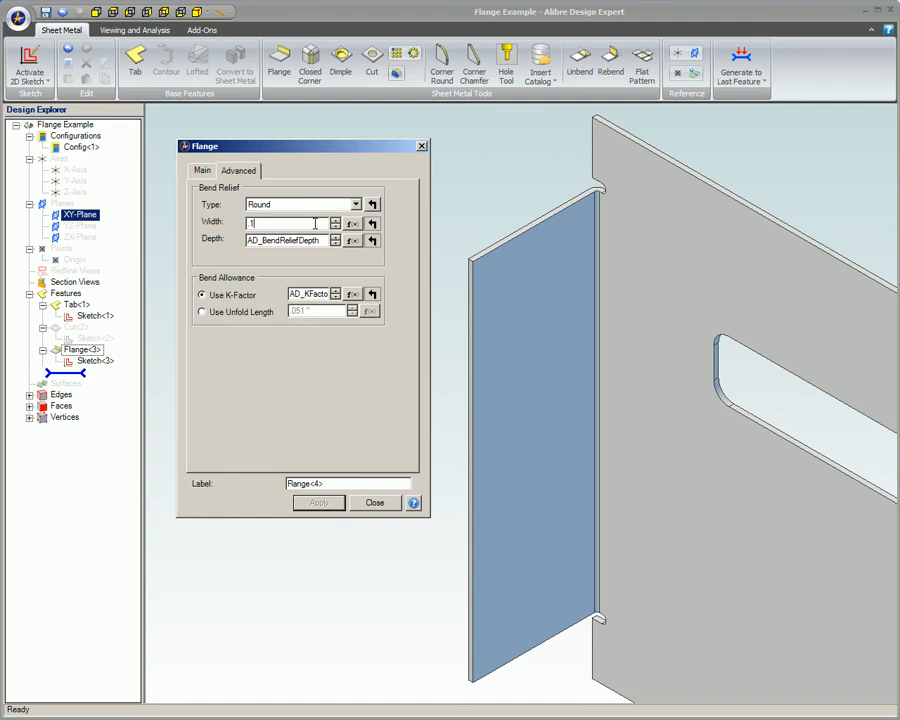
{"action": "double_click", "coordinate": [312, 241]}
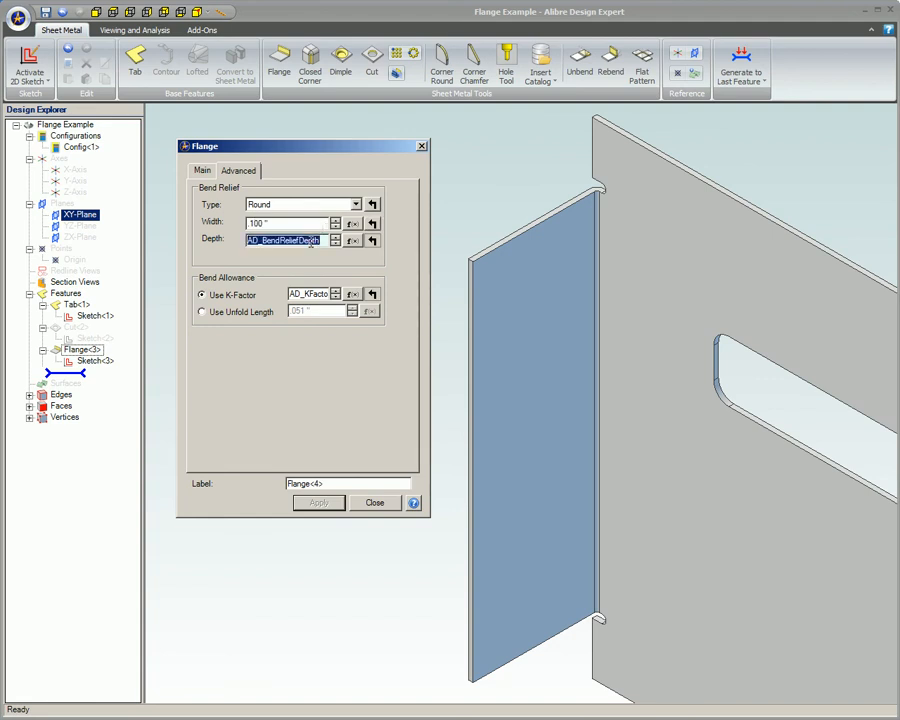
{"action": "type", "text": ".05"}
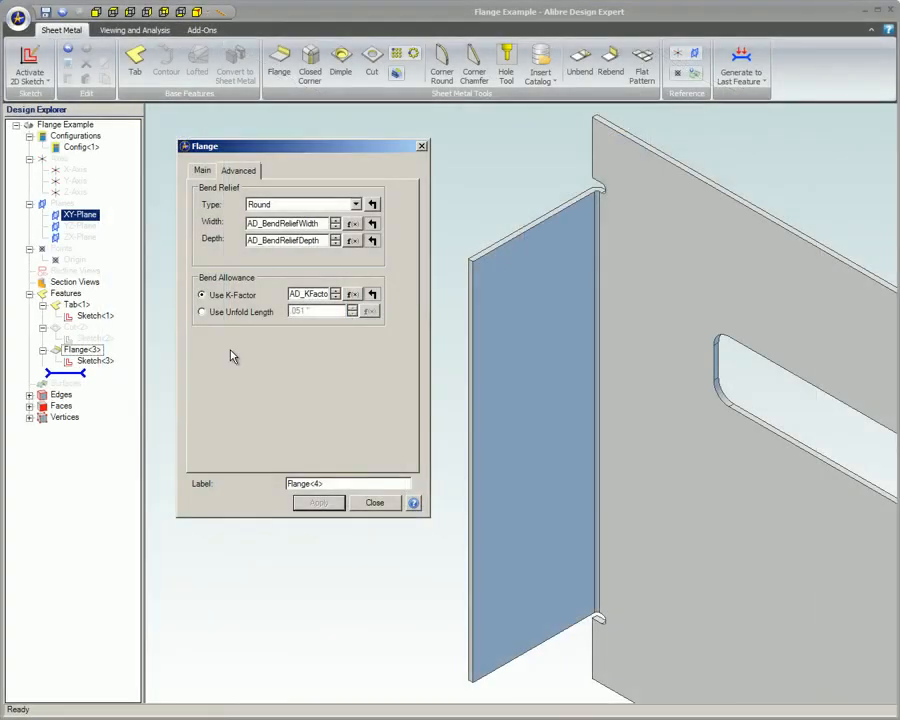
Try switching the bend allowance from the K-factor to an unfold length and adjusting that length.
{"action": "left_click", "coordinate": [204, 312]}
{"action": "left_click", "coordinate": [202, 296]}
{"action": "left_click", "coordinate": [203, 313]}
{"action": "left_click", "coordinate": [352, 309]}
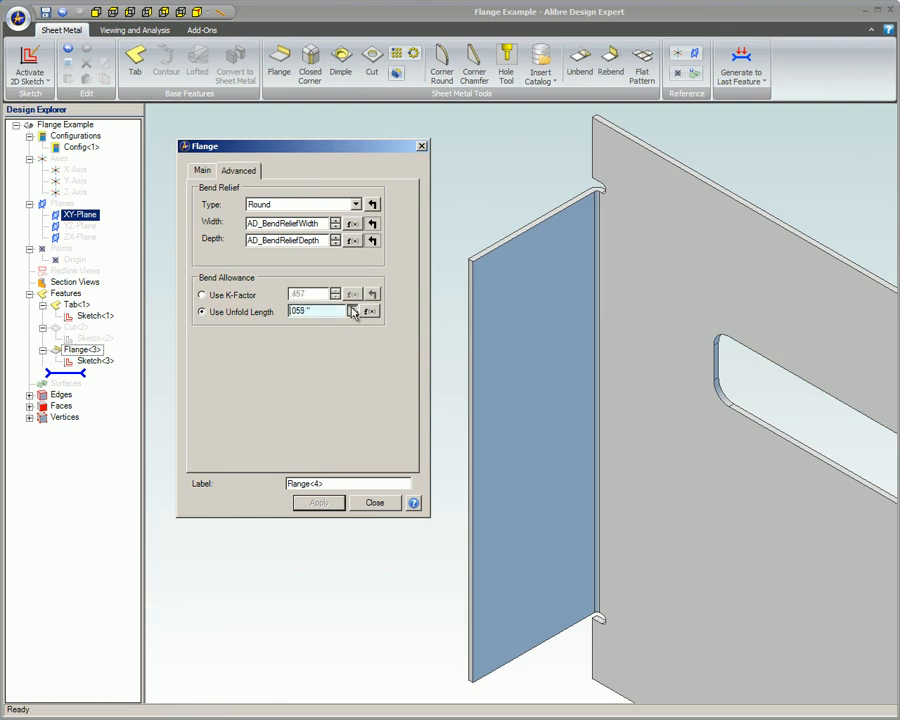
{"action": "left_click", "coordinate": [352, 315]}
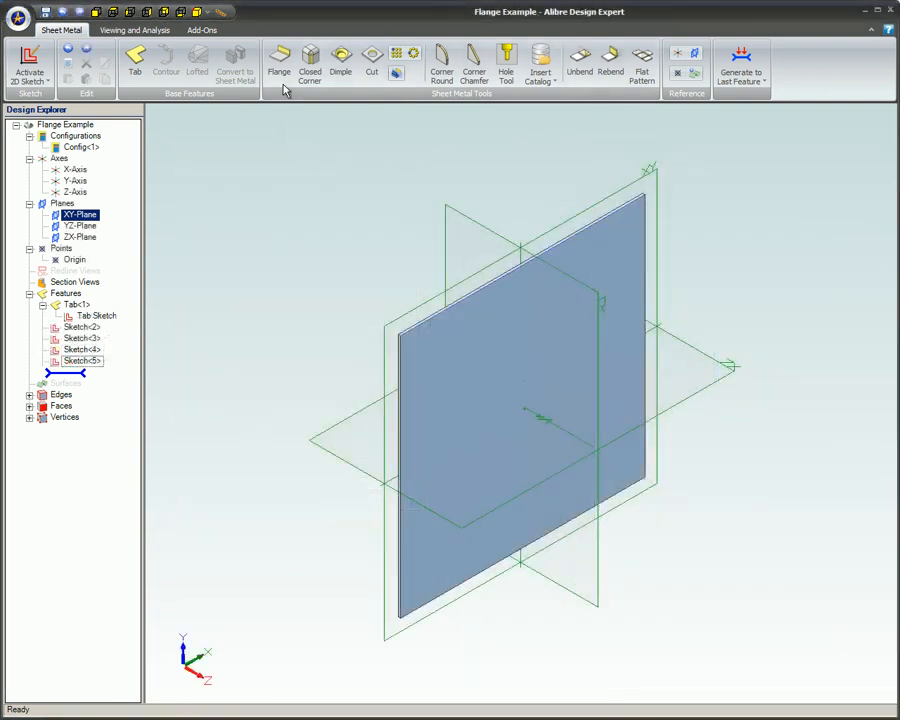
Create a 1.000" flange at 90° on the plate's upper edge with a .500" width offset at both ends.
{"action": "left_click", "coordinate": [280, 72]}
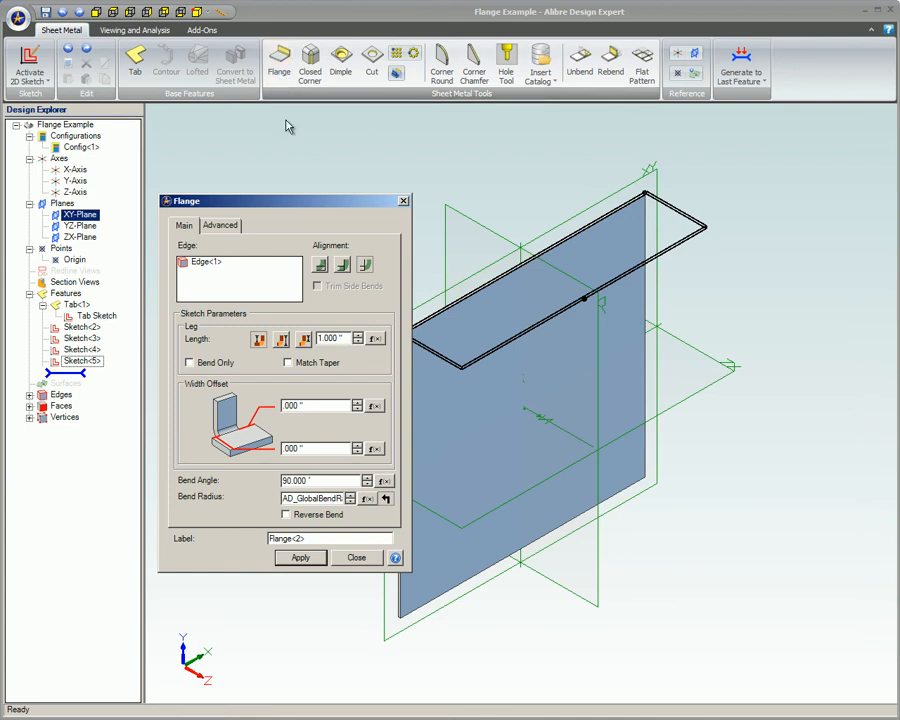
{"action": "left_click", "coordinate": [357, 401]}
{"action": "left_click", "coordinate": [357, 401]}
{"action": "left_click", "coordinate": [357, 401]}
{"action": "left_click", "coordinate": [357, 445]}
{"action": "left_click", "coordinate": [357, 445]}
{"action": "left_click", "coordinate": [357, 445]}
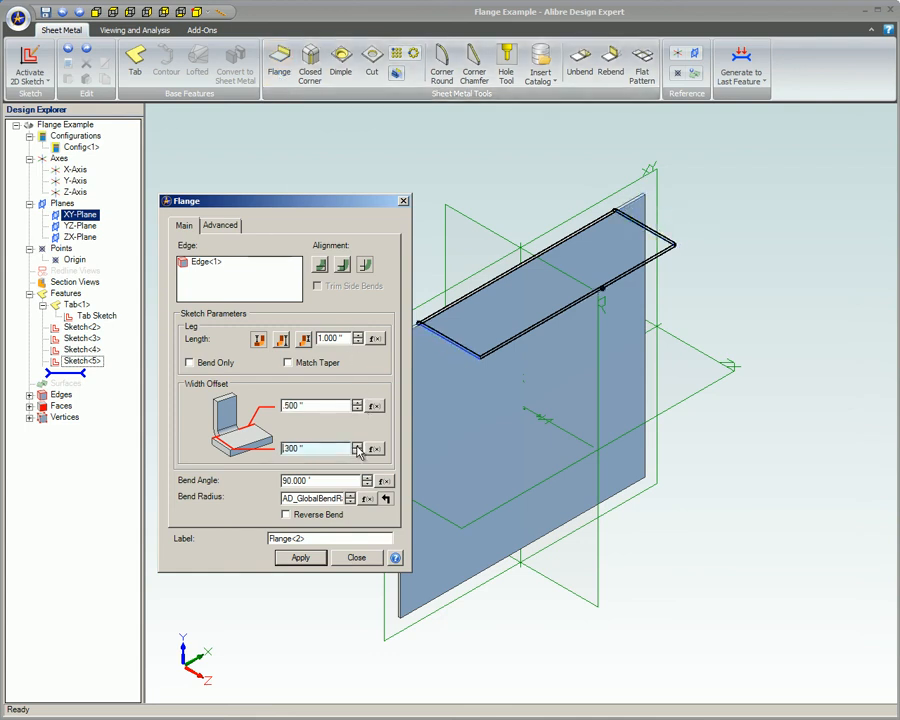
{"action": "left_click", "coordinate": [300, 557]}
{"action": "left_click", "coordinate": [336, 558]}
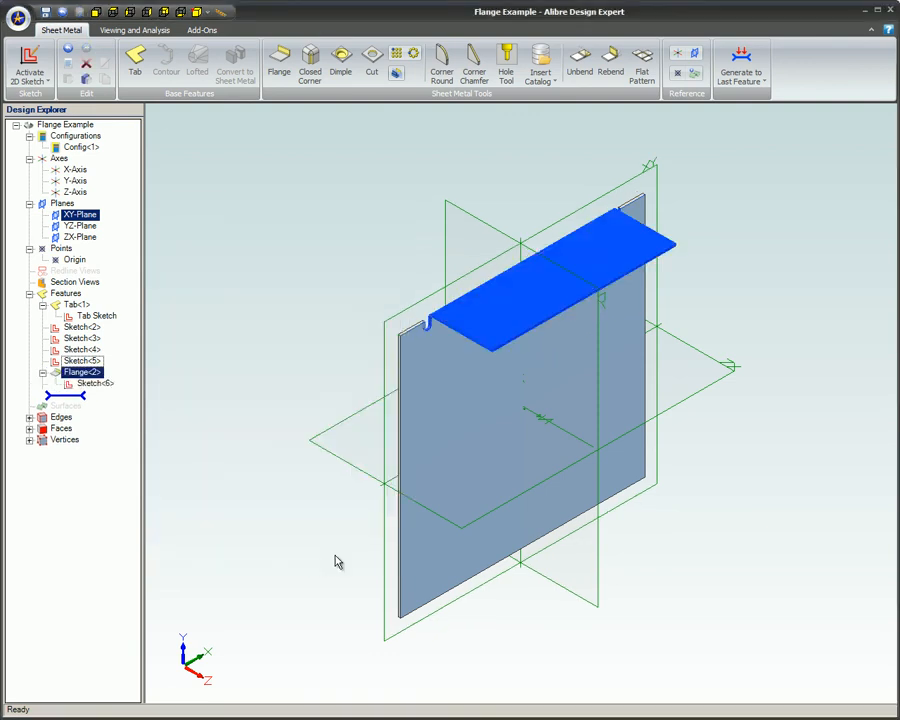
{"action": "left_click", "coordinate": [335, 331]}
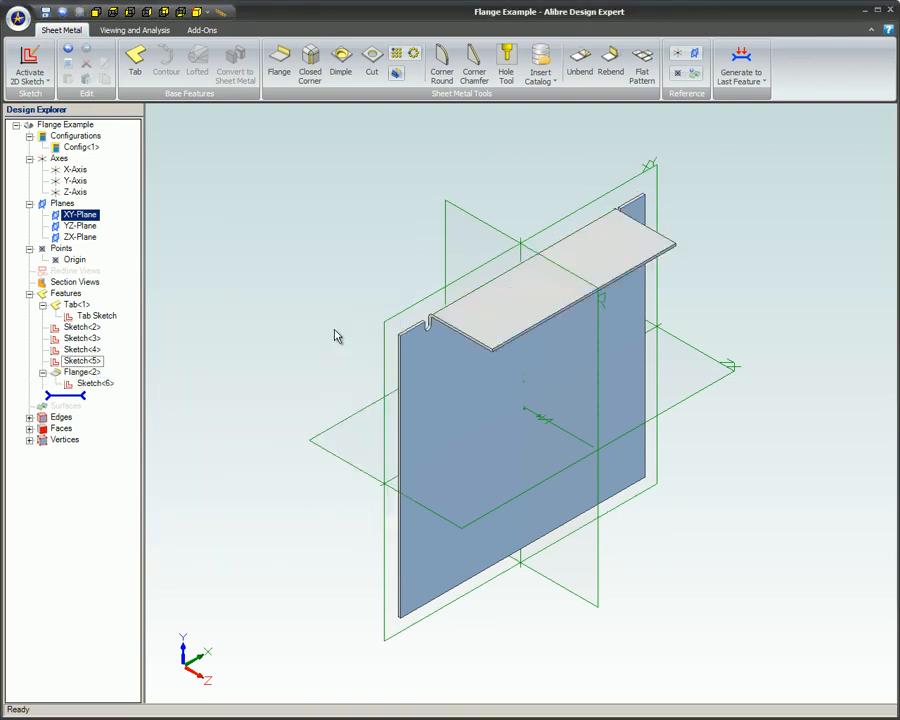